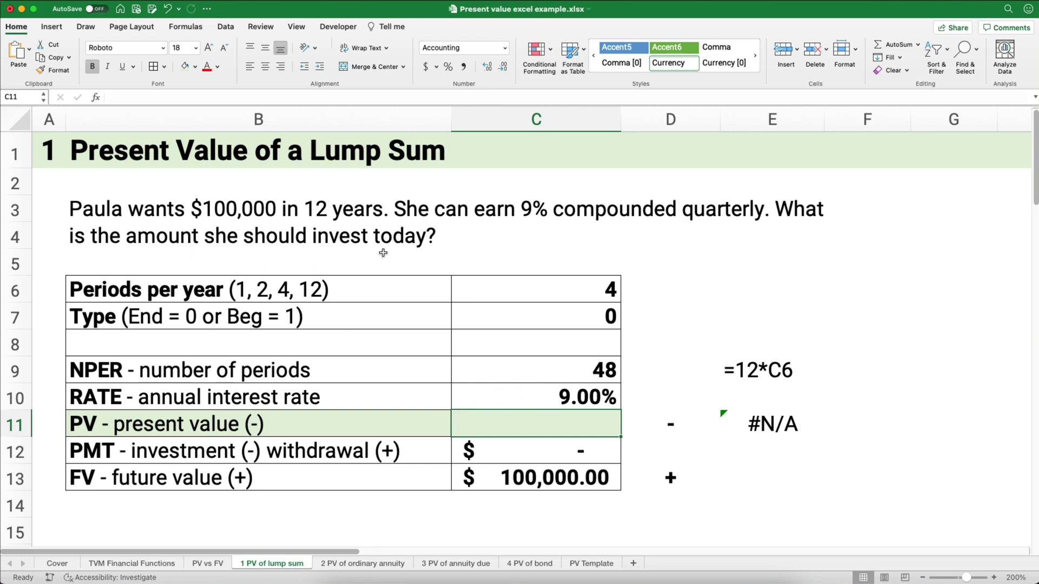
Start a PV formula in C11 with the rate argument C10/C6
left_click(97, 99)
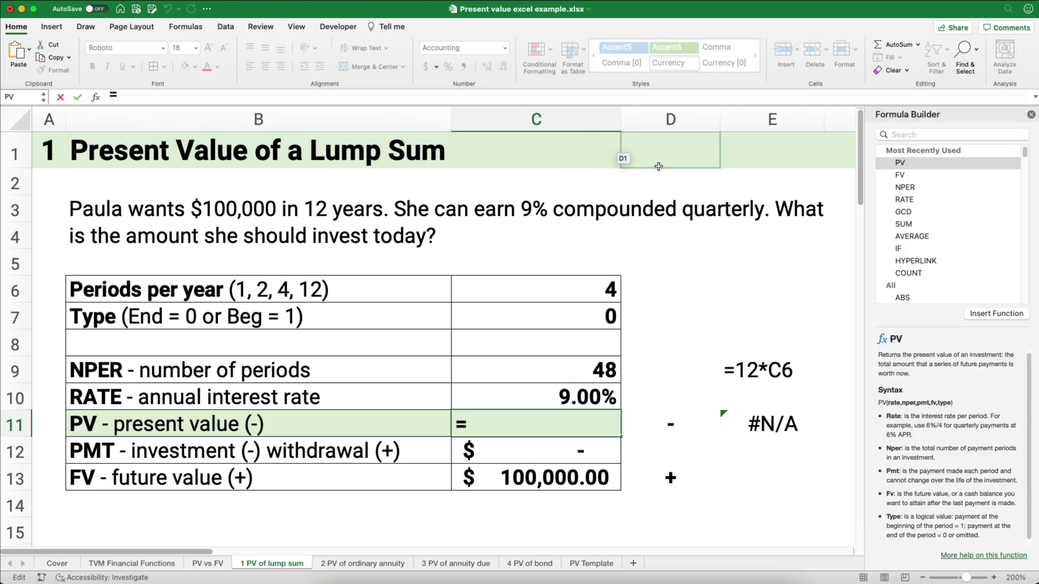
double_click(909, 163)
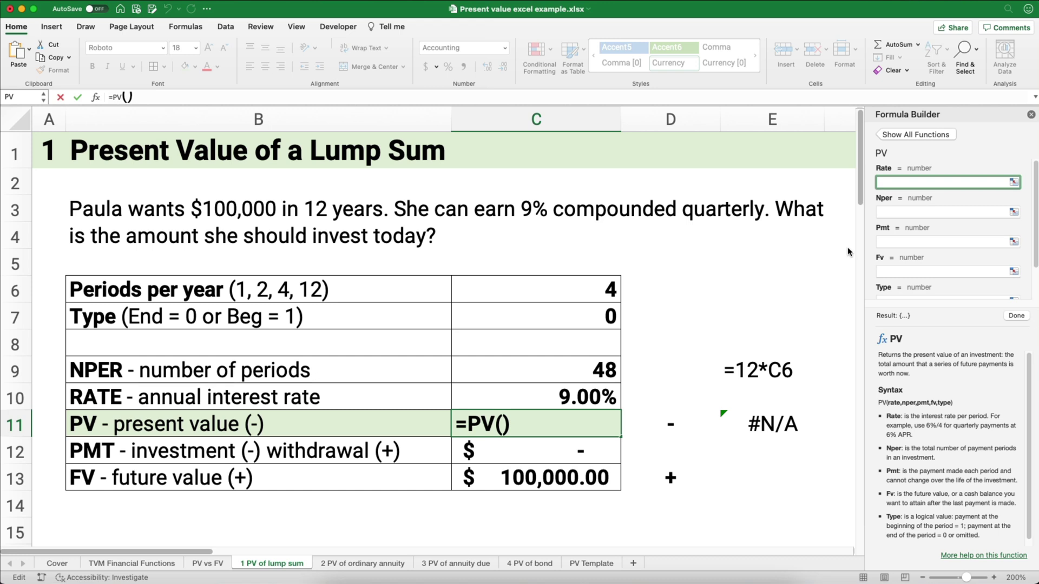
left_click(575, 399)
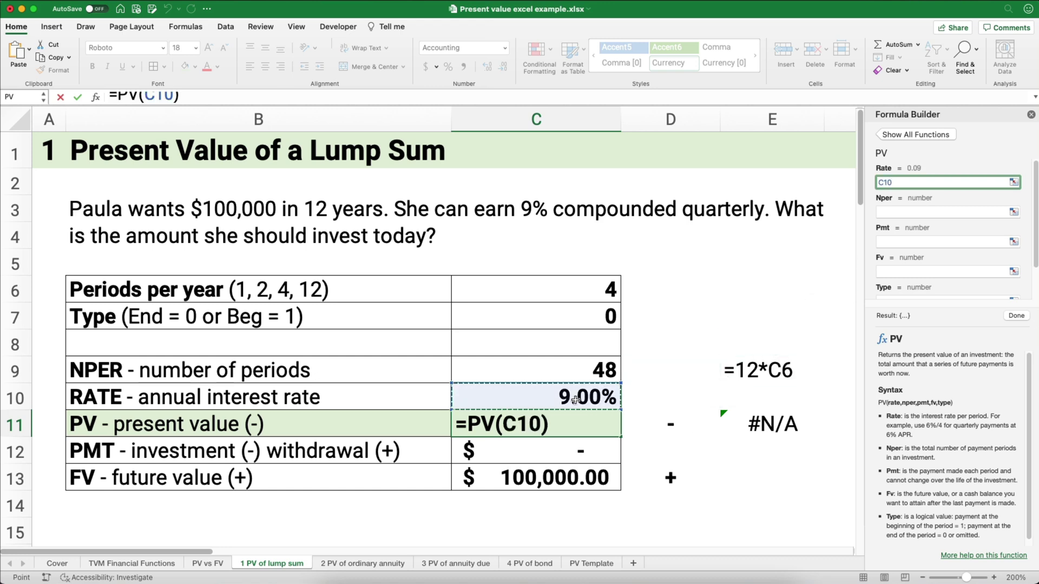
type("/")
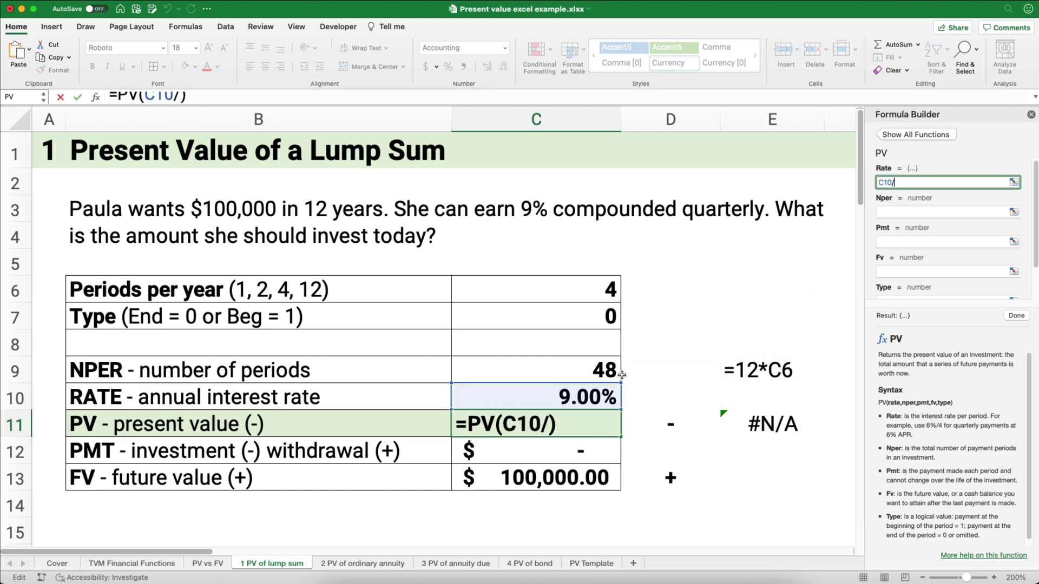
left_click(603, 294)
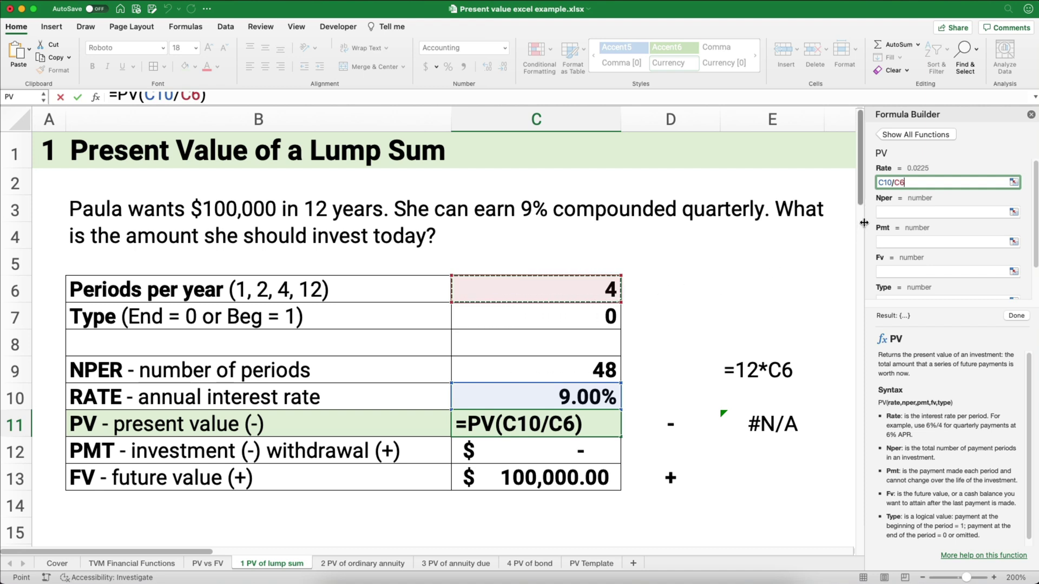
Set Nper C9, Pmt C12, Fv C13 and Type C7, completing the PV formula as ($34,368.52)
left_click(881, 212)
left_click(603, 370)
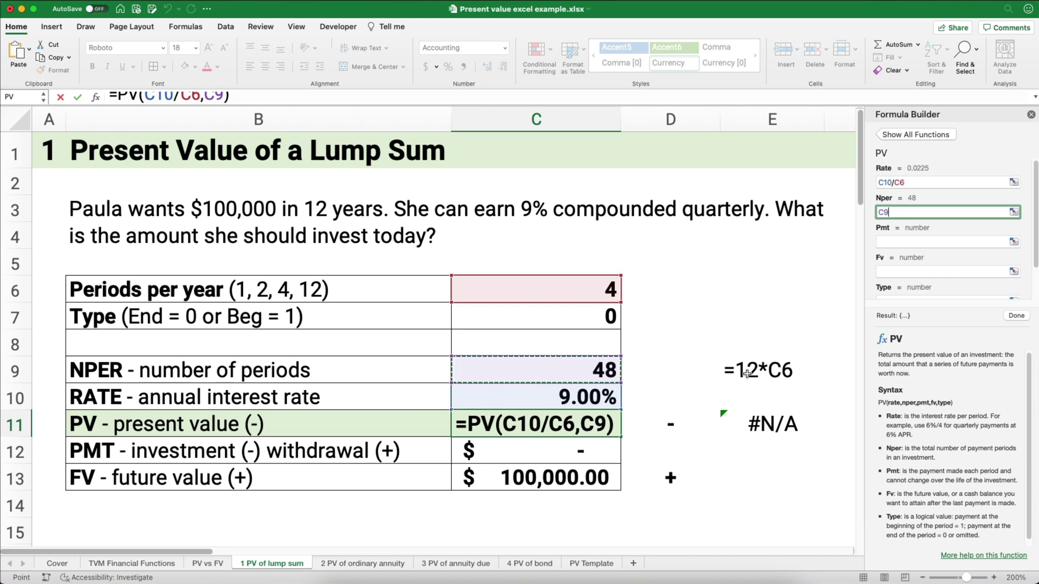
left_click(881, 241)
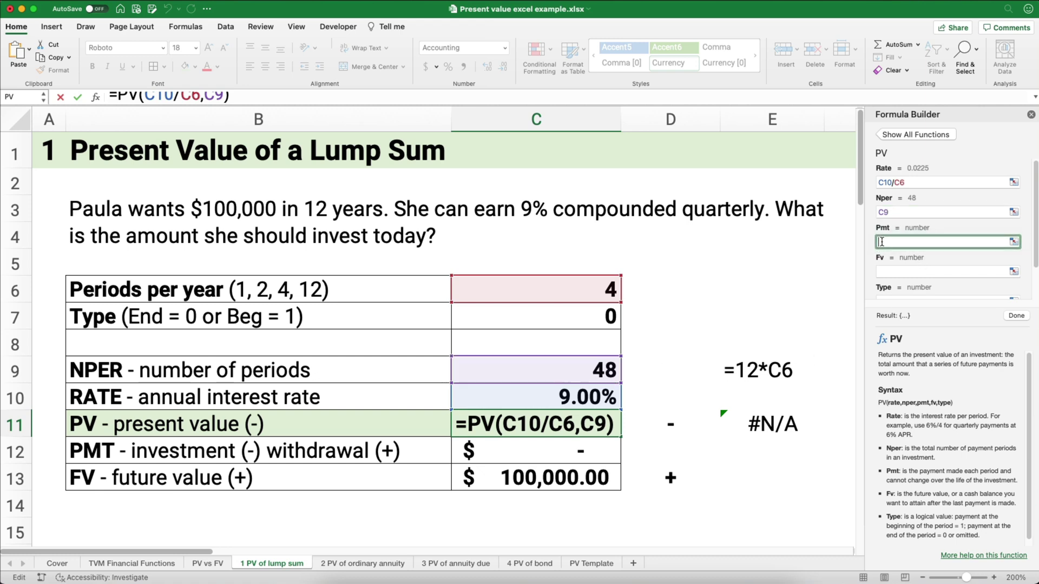
left_click(609, 441)
left_click(889, 272)
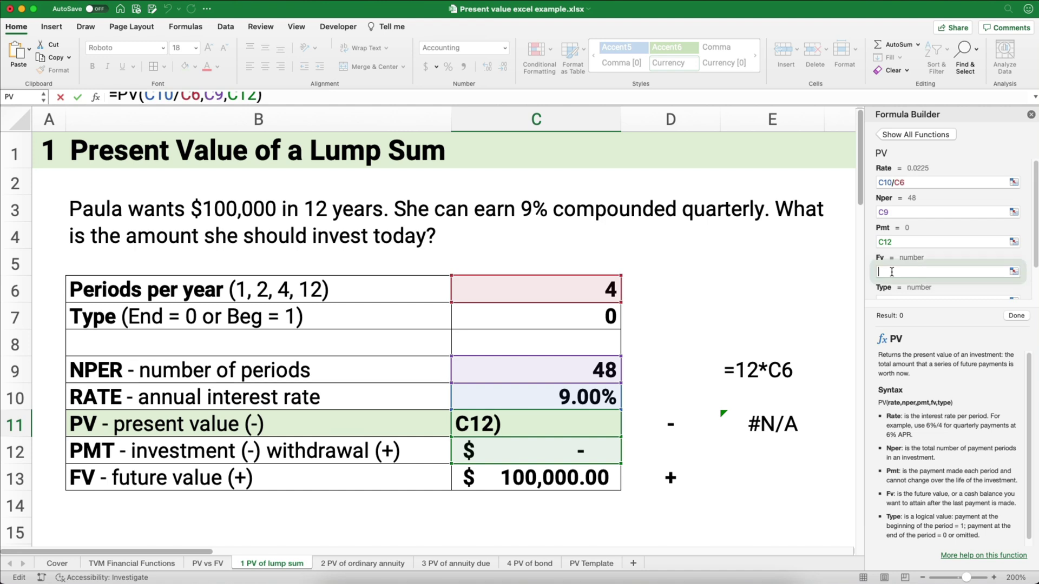
left_click(580, 474)
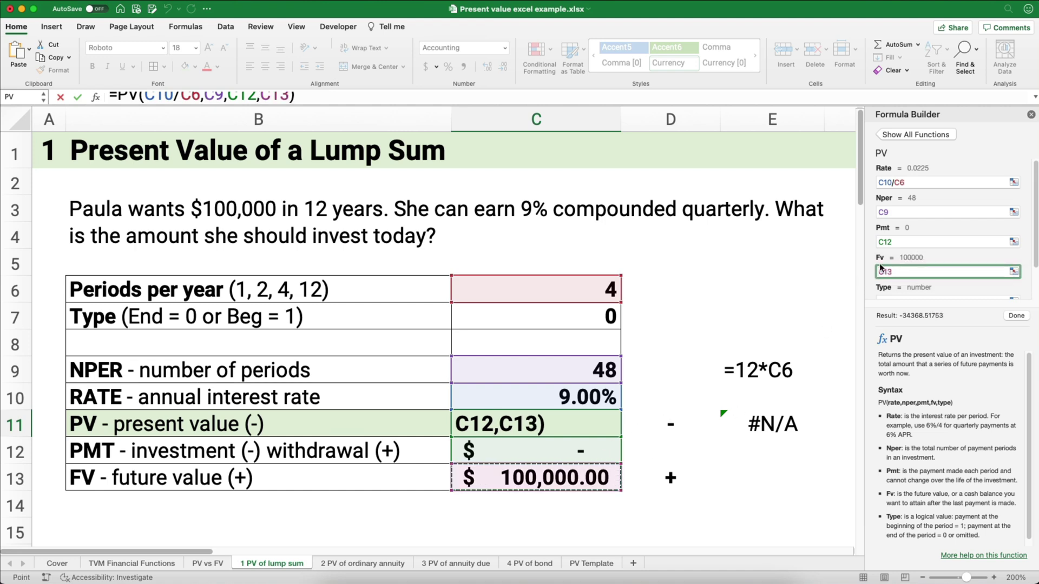
scroll(896, 269, "down", 1)
left_click(890, 287)
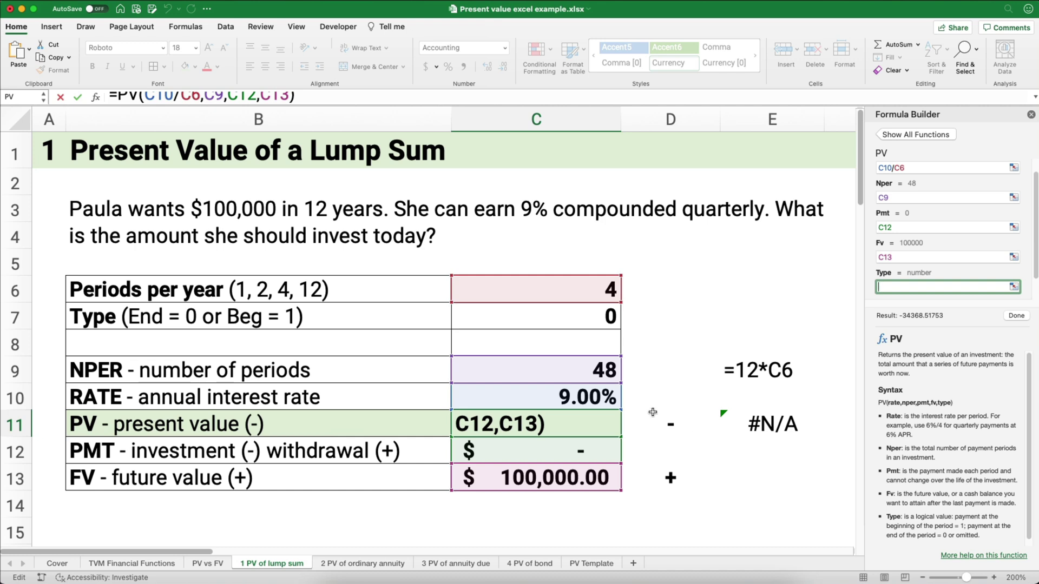
left_click(594, 313)
left_click(1015, 315)
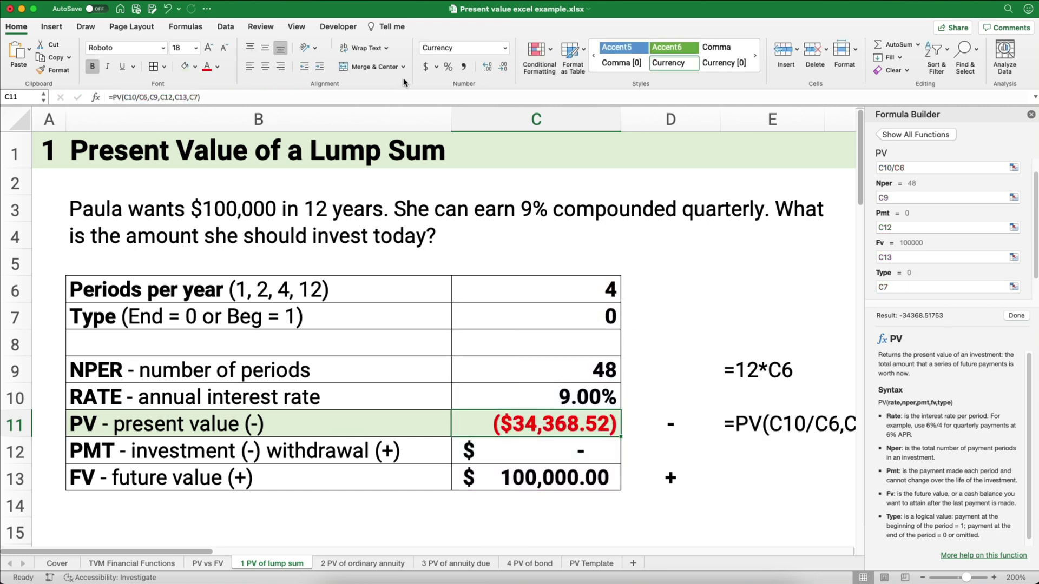
Apply accounting number format to C11, showing $ (34,368.52)
left_click(426, 67)
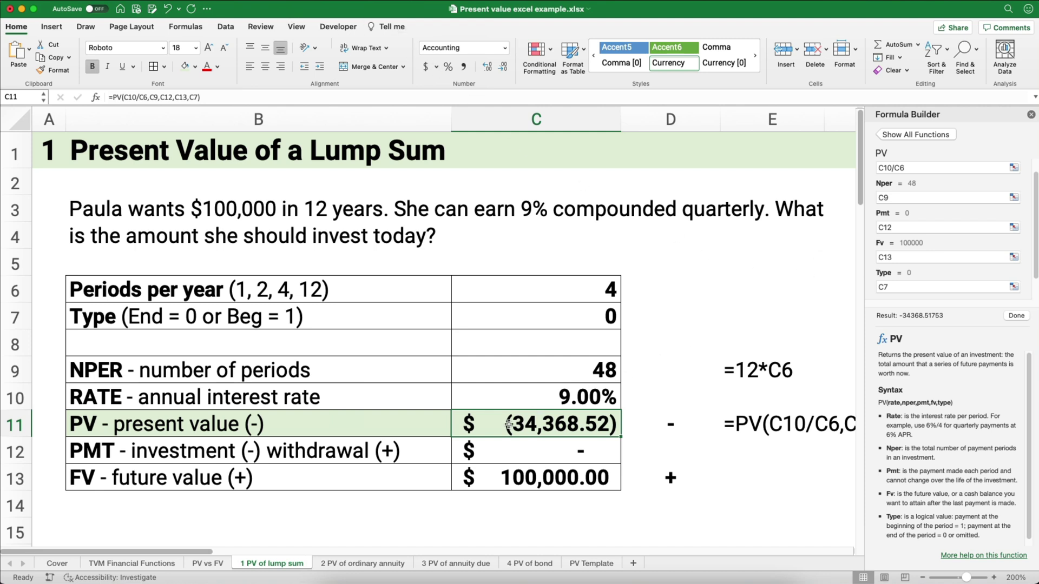
Try a minus before PV in C11, close the Formula Builder, then undo the negation
left_click(111, 98)
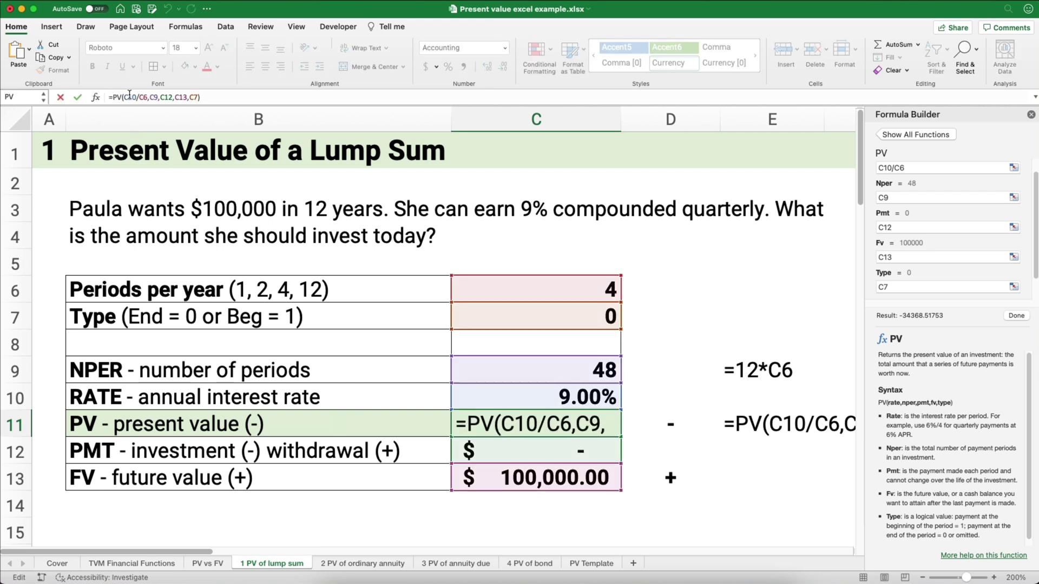
type("-")
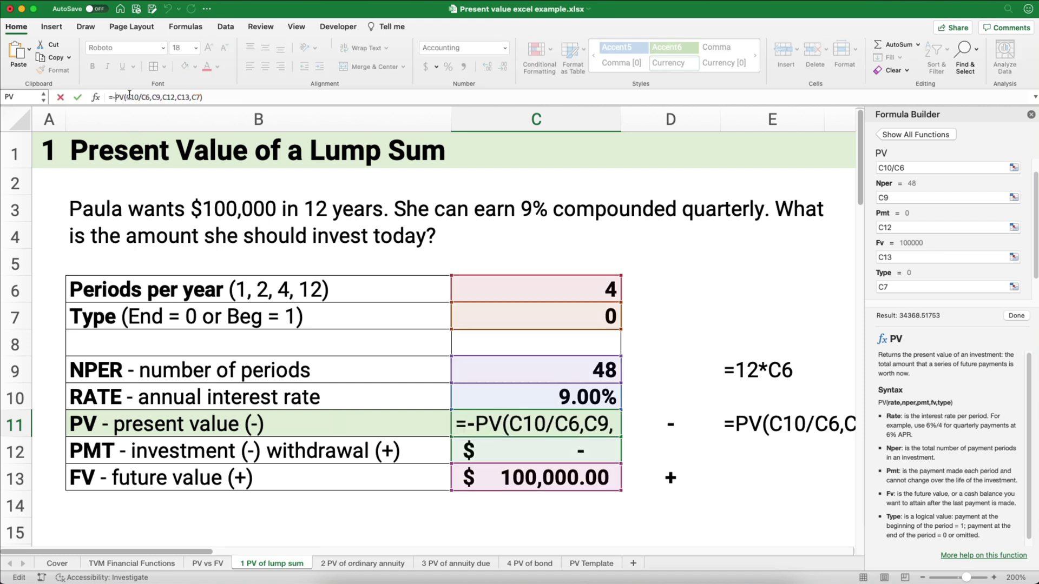
key("Return")
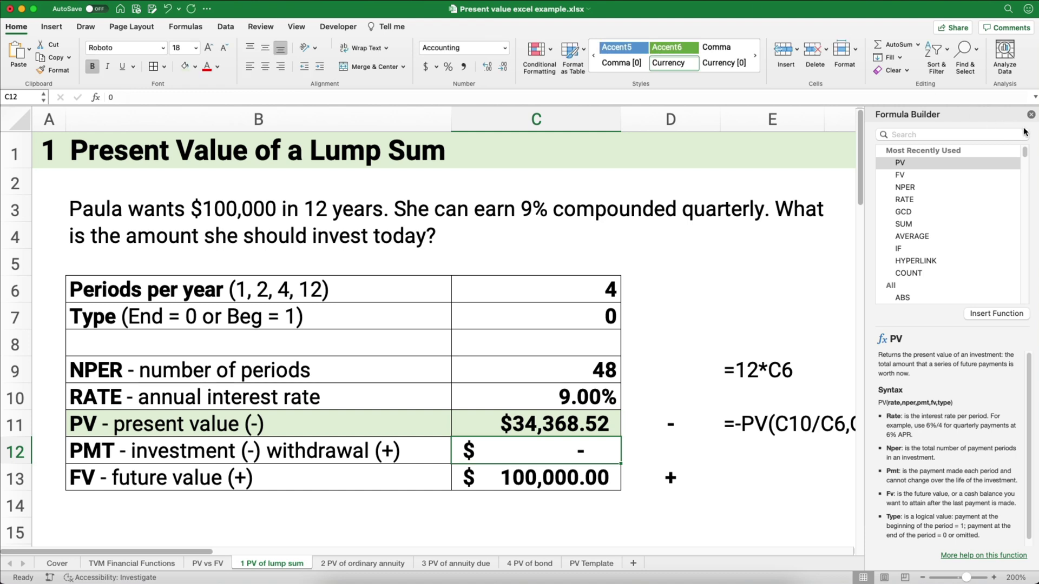
left_click(1030, 115)
left_click(554, 427)
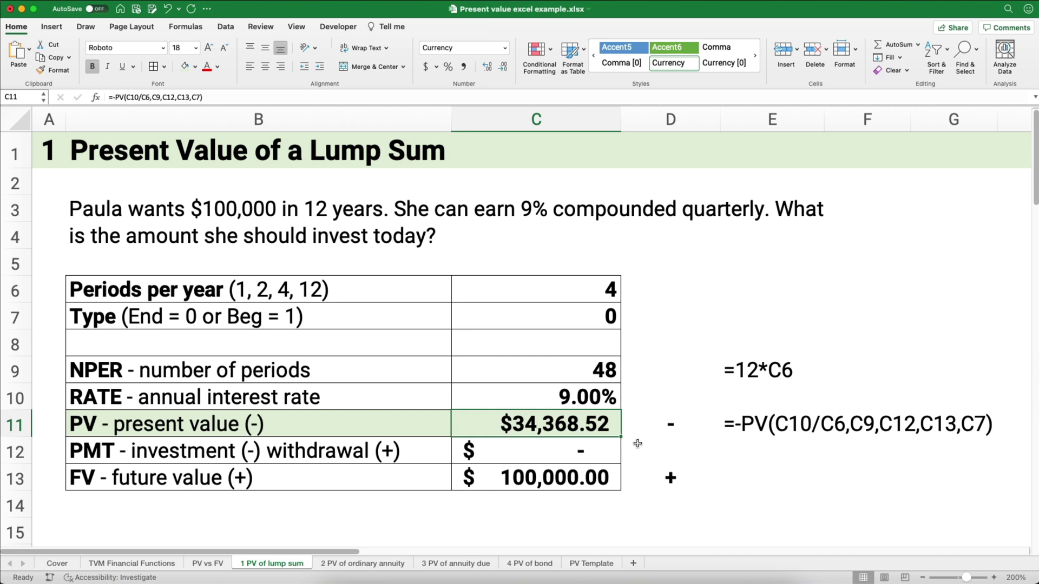
key("super+z")
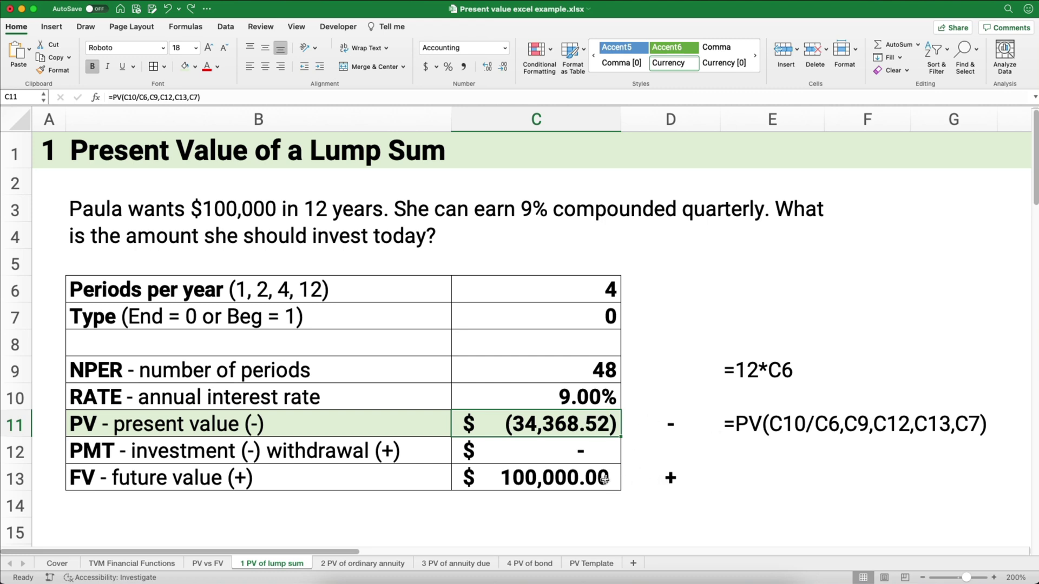
Review C13 and C11, then switch to the '2 PV of ordinary annuity' sheet
left_click(544, 476)
left_click(539, 418)
key("alt+Right")
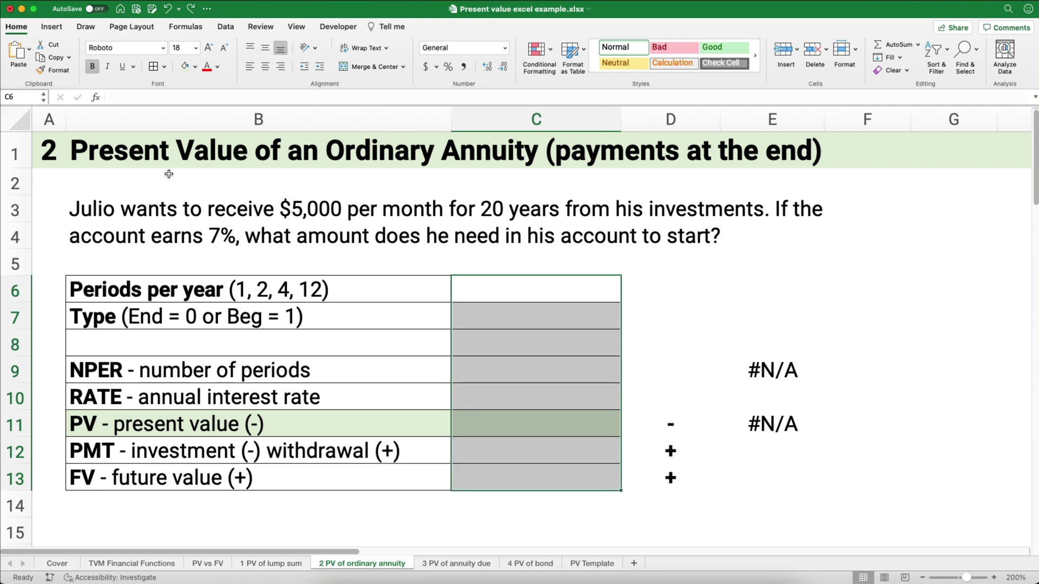
left_click(478, 449)
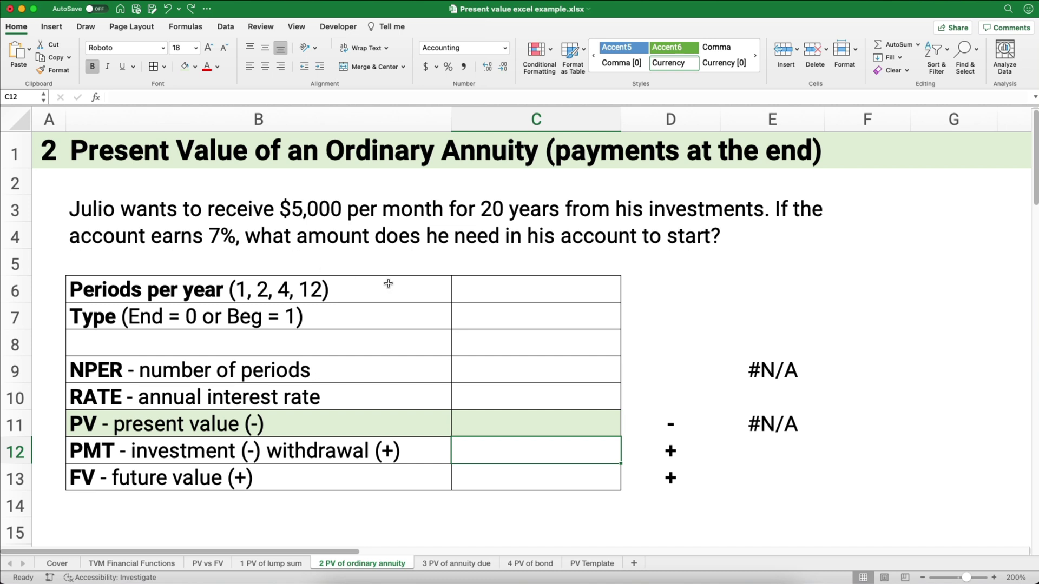
Enter 12 periods per year in C6, type 0 in C7 and =20*C6 in C9
left_click(511, 286)
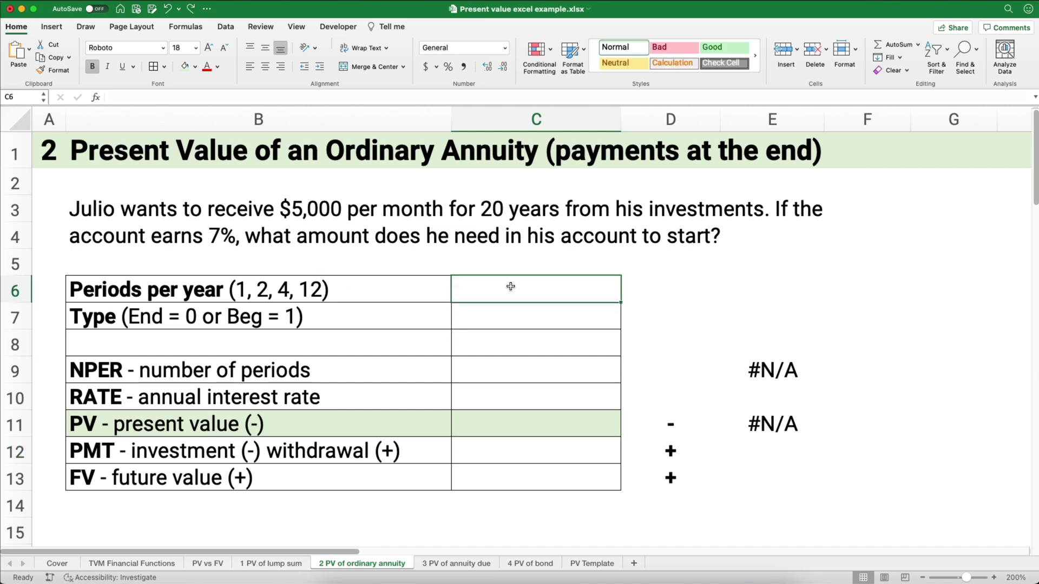
type("12")
key("Return")
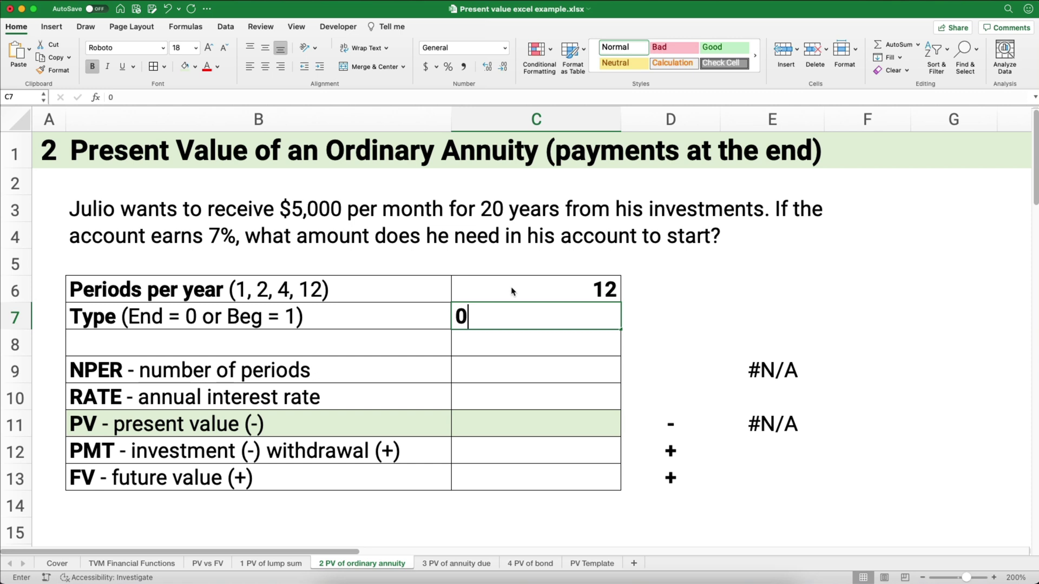
type("0")
key("Return")
key("Return")
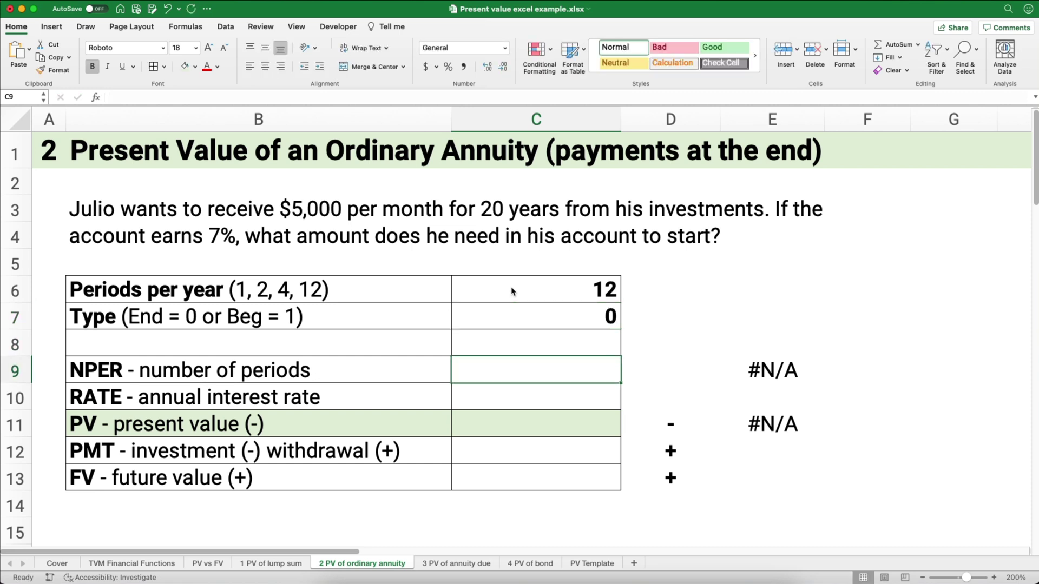
type("=20*")
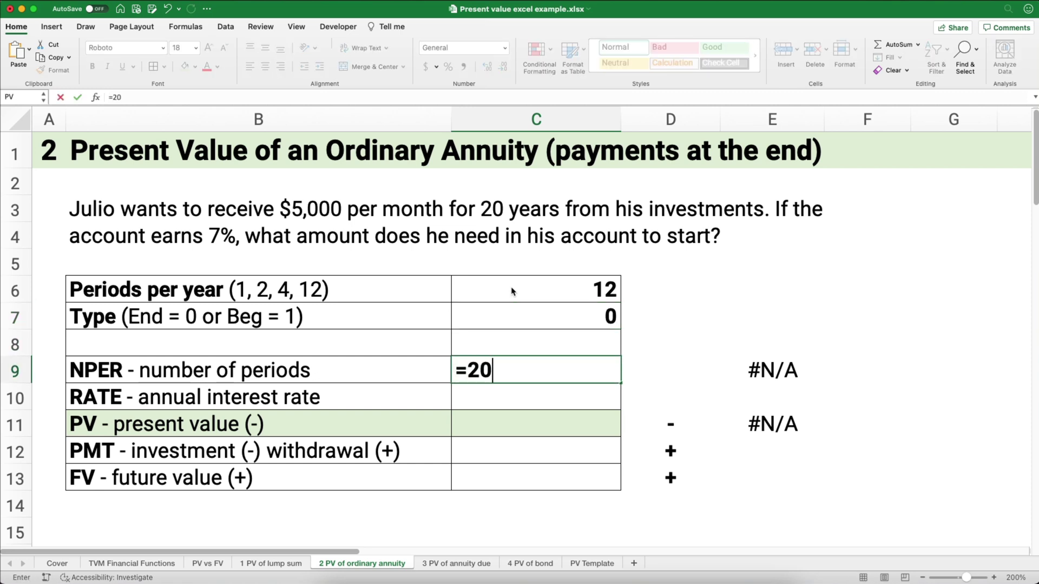
left_click(615, 292)
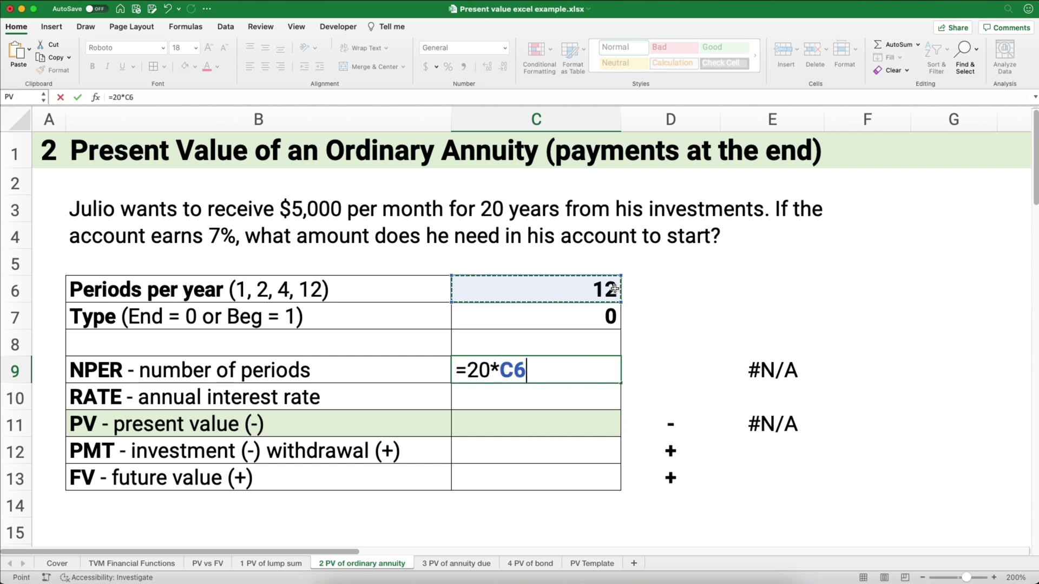
key("Return")
Enter a 7% rate, $5,000 payment and zero future value, then select C11
key("Up")
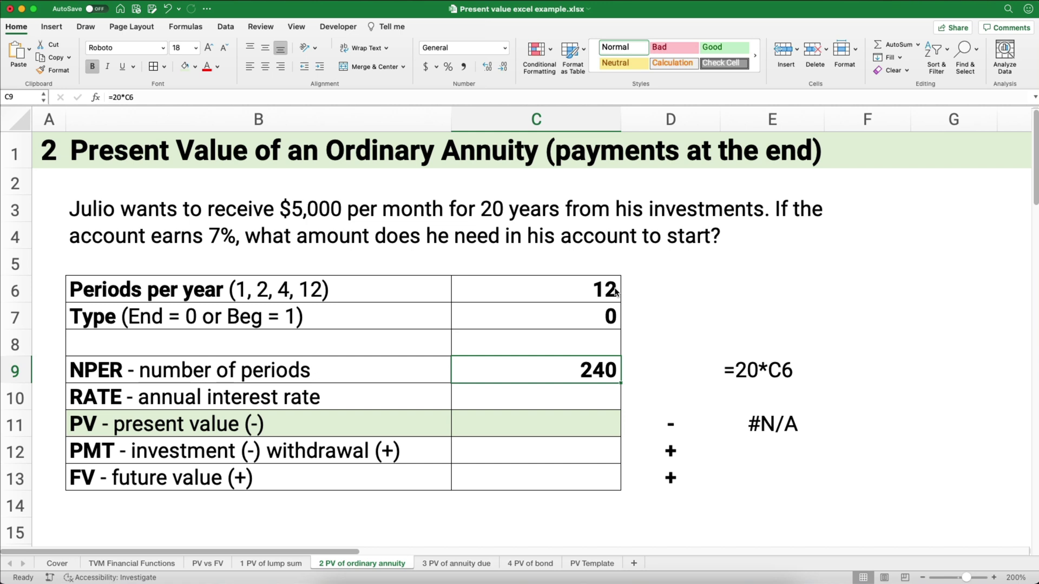
key("Return")
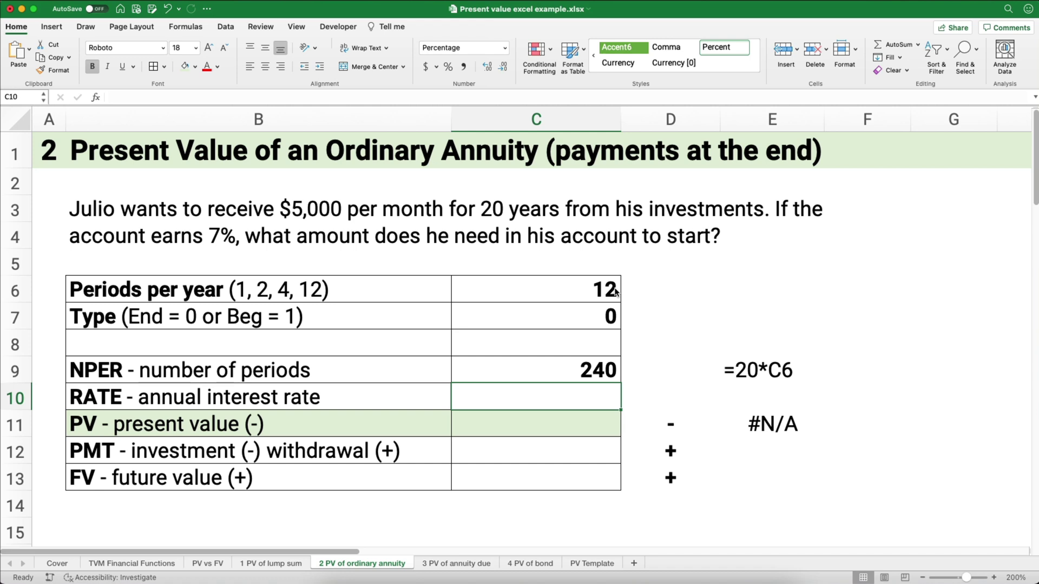
type("7%")
key("Return")
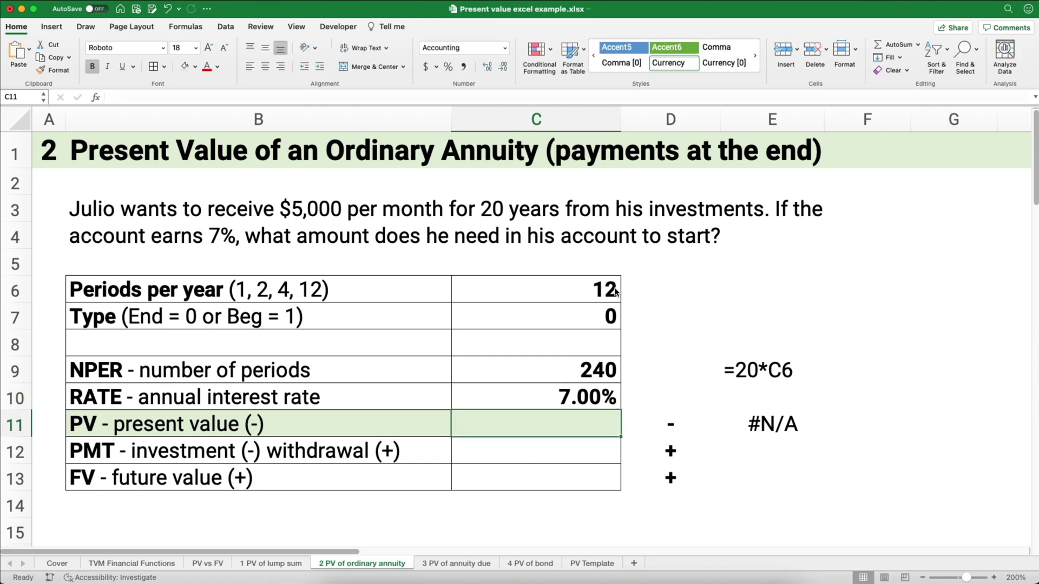
key("Return")
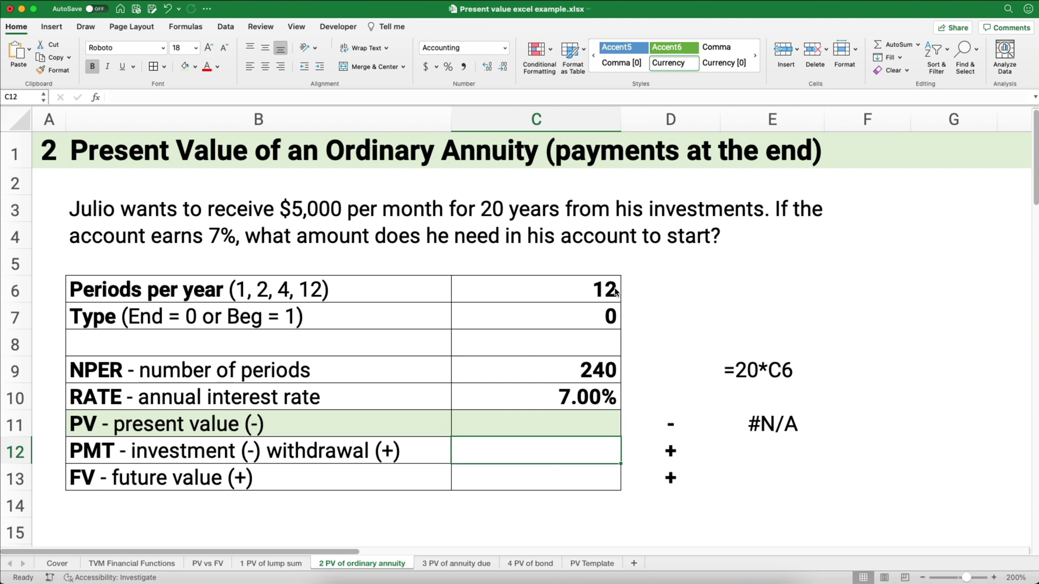
type("5000")
key("Return")
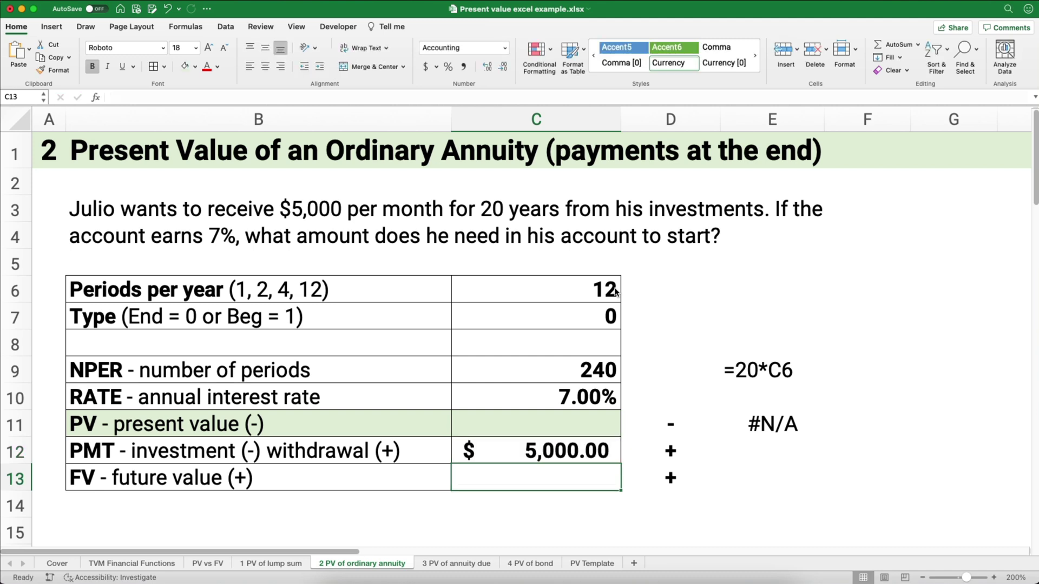
type("0")
key("Return")
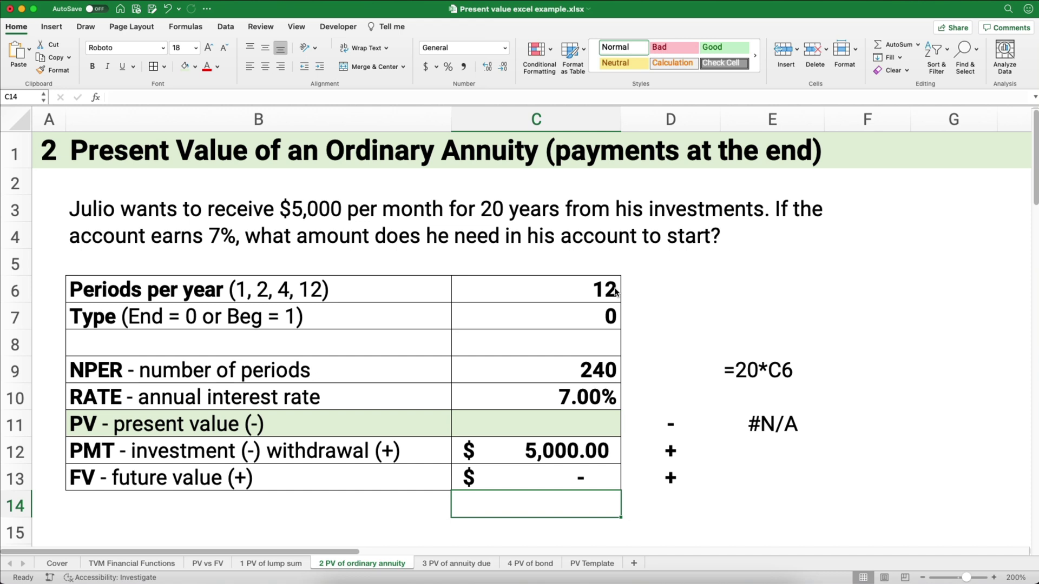
left_click(560, 422)
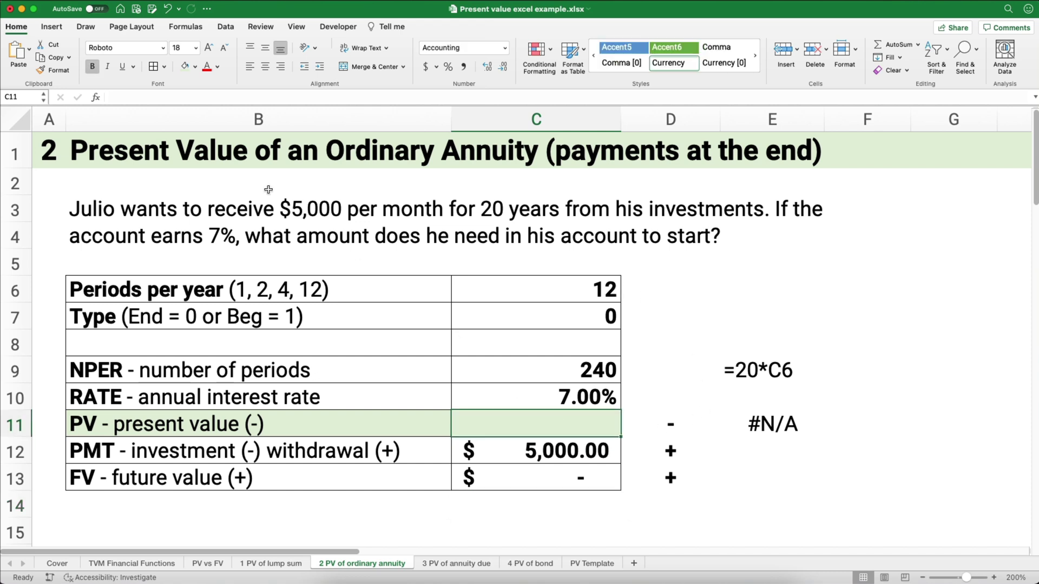
Start a PV formula in C11 with the rate argument C10/C6
left_click(95, 98)
double_click(900, 169)
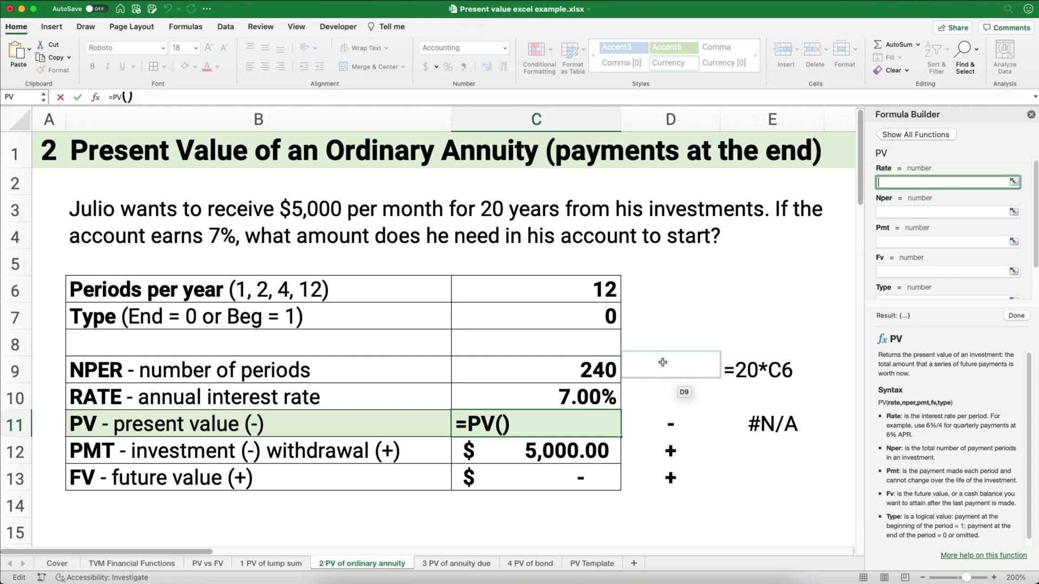
left_click(579, 396)
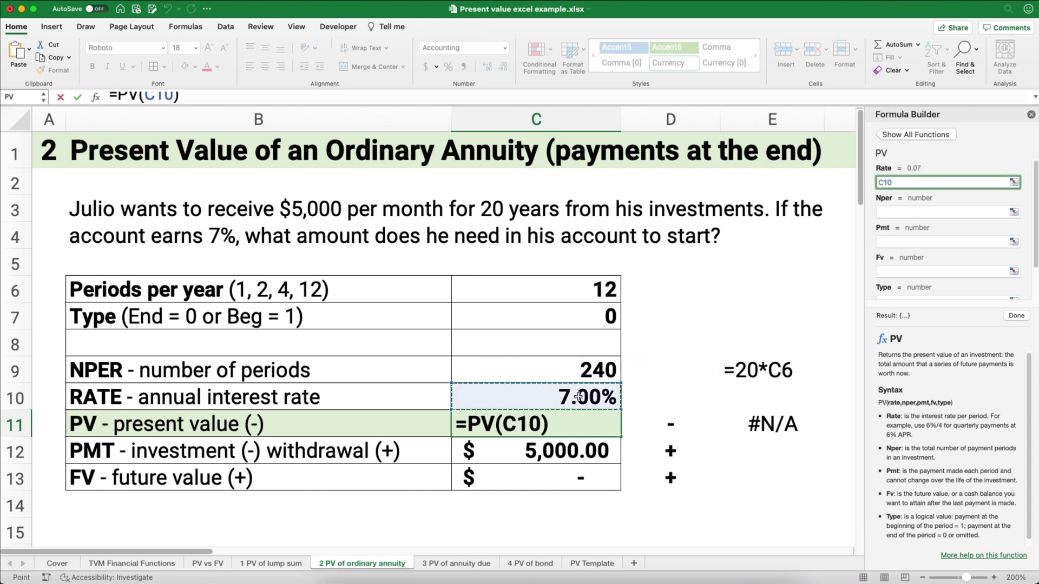
type("/")
left_click(589, 291)
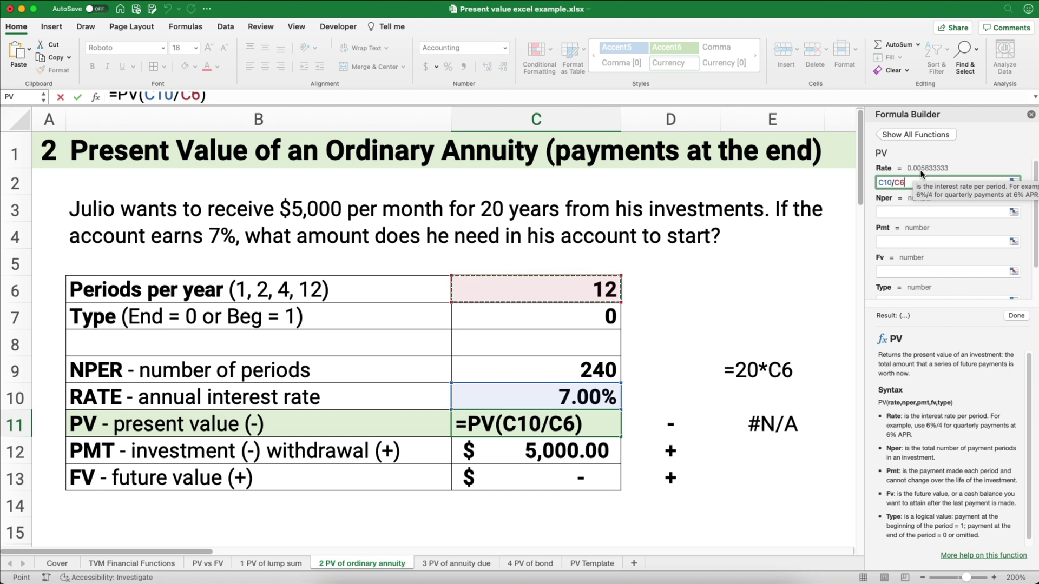
Set Nper C9, Pmt C12, Fv C13 and Type C7, completing the PV as ($644,912.53)
left_click(888, 211)
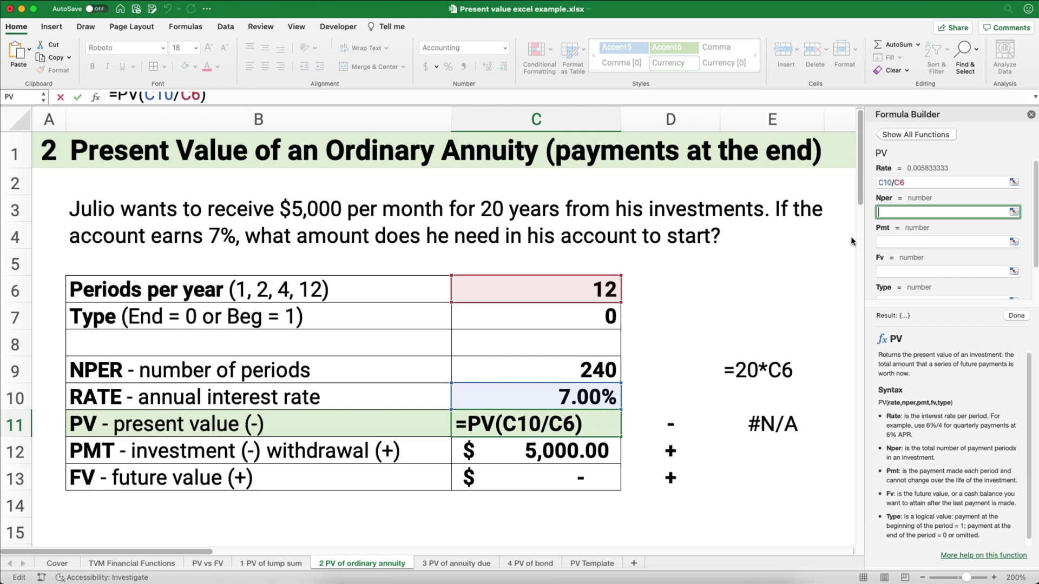
left_click(596, 366)
left_click(882, 242)
left_click(597, 446)
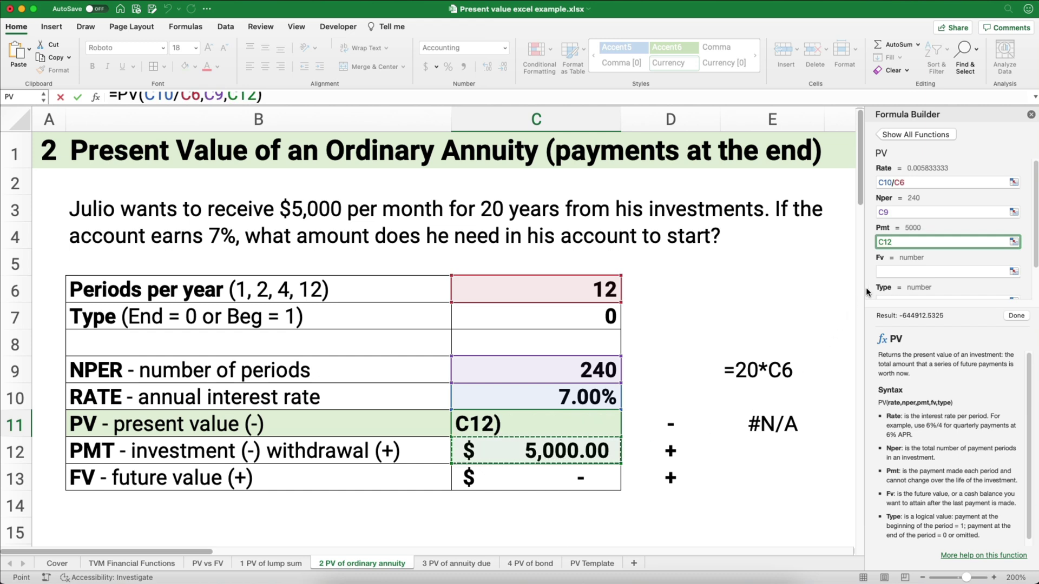
left_click(891, 272)
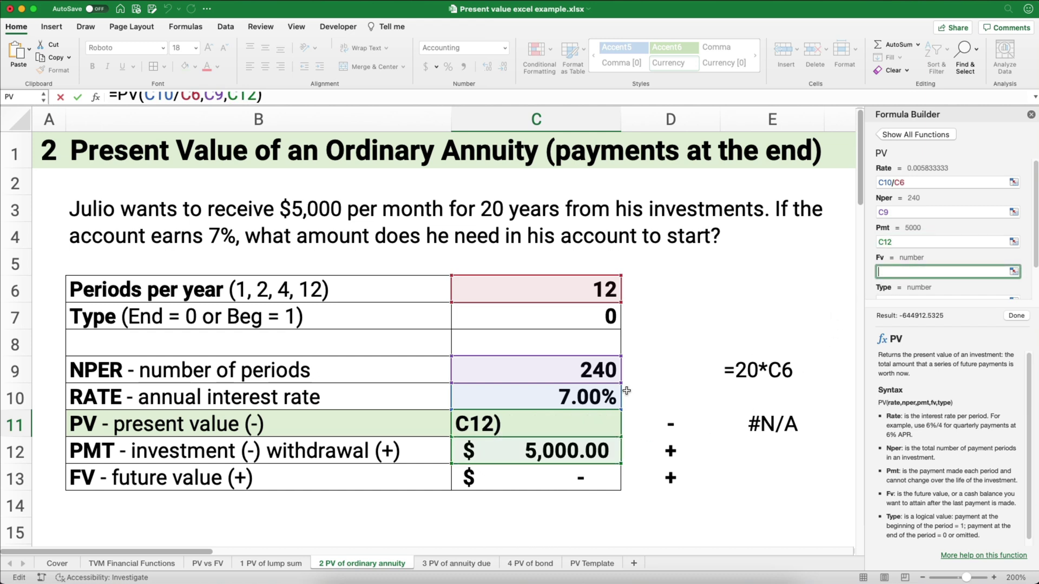
left_click(580, 475)
scroll(900, 258, "down", 2)
left_click(901, 262)
left_click(573, 320)
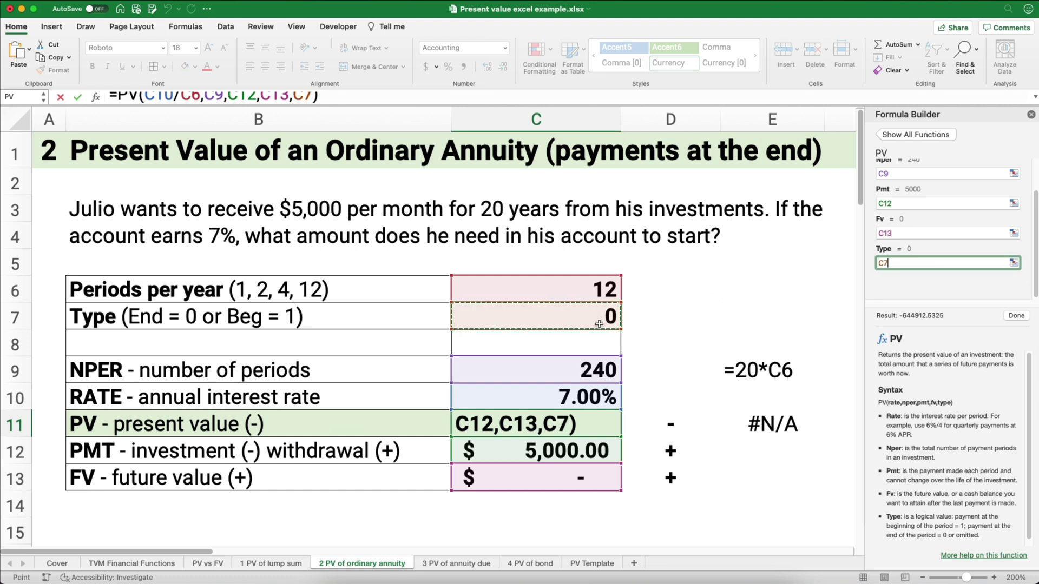
left_click(1011, 316)
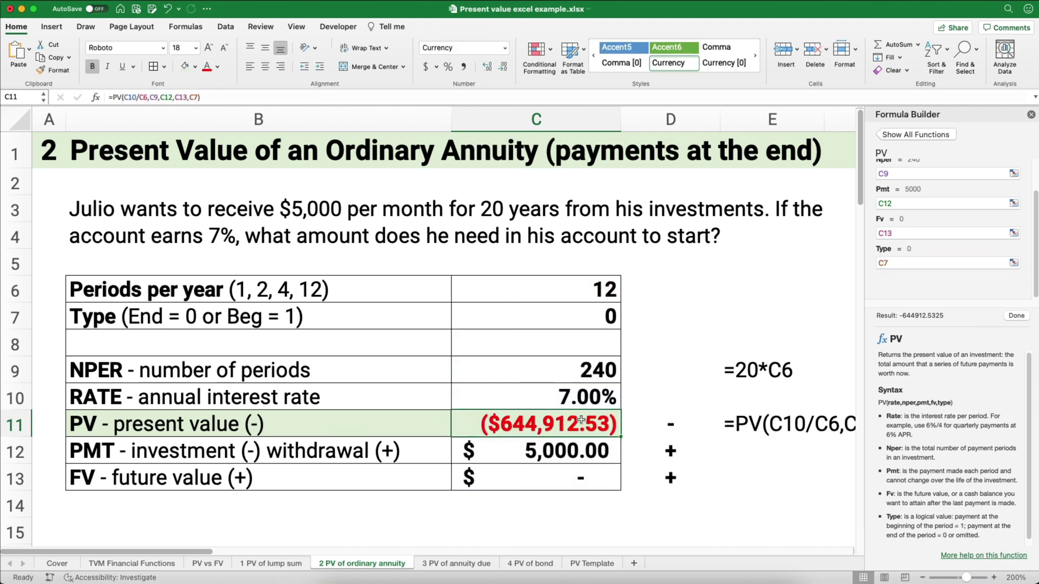
Apply accounting format to C11, showing $ (644,912.53)
left_click(424, 67)
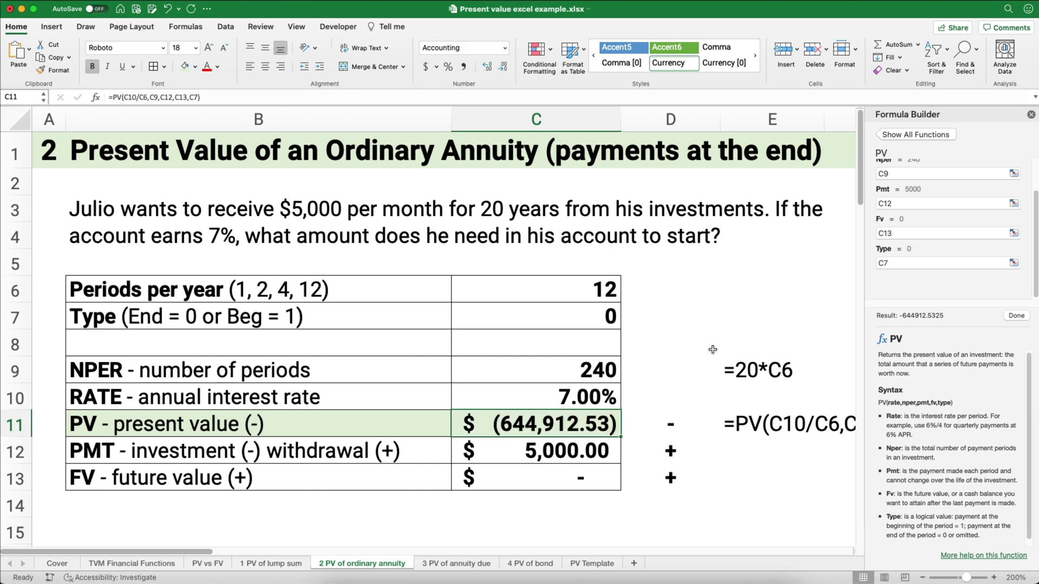